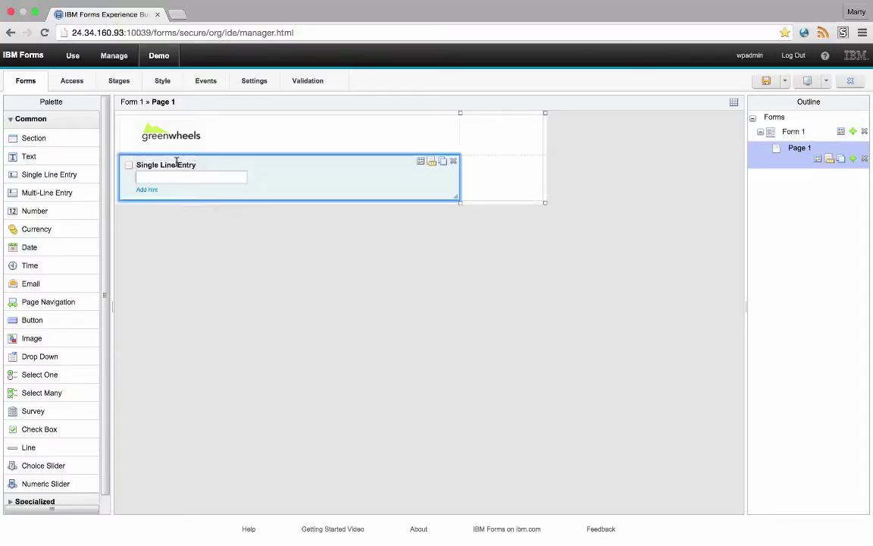
# - Rename the Single Line Entry field to First Name and make it full width
pyautogui.click(176, 162)
pyautogui.write('First Name')
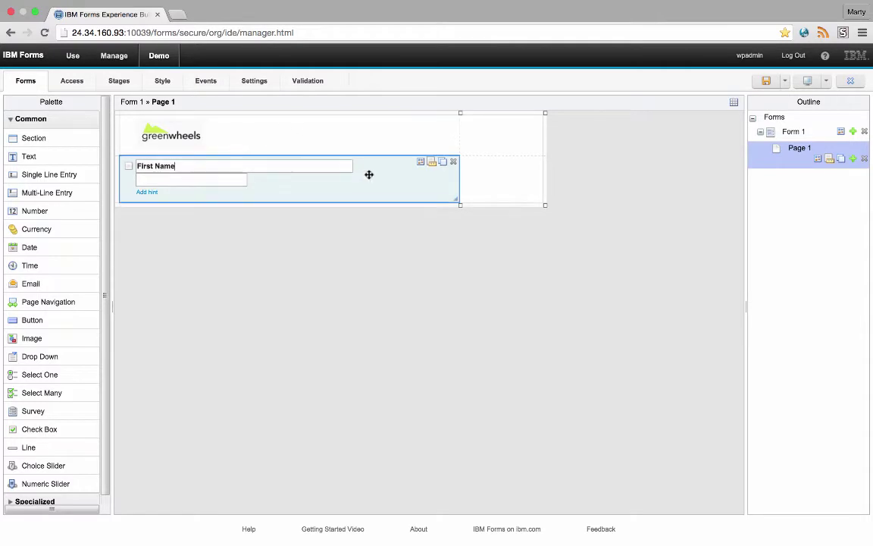
pyautogui.click(420, 162)
pyautogui.click(370, 277)
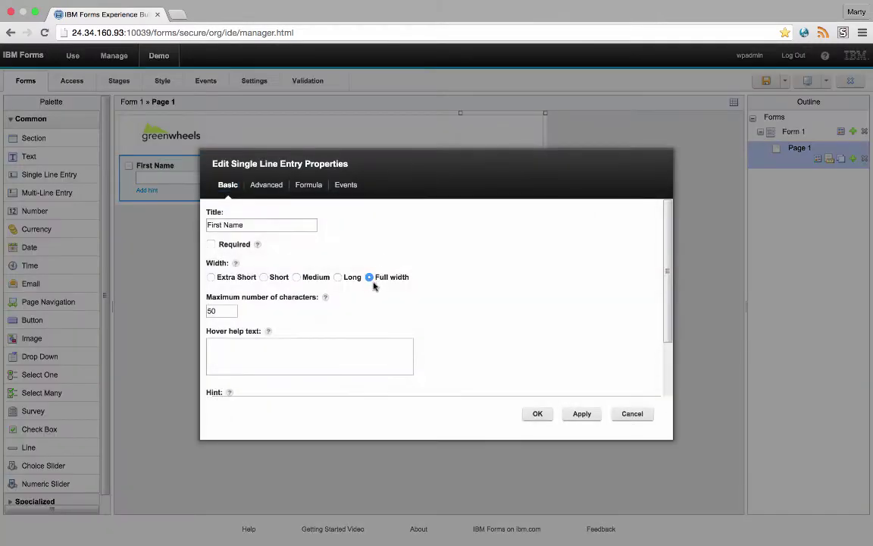
pyautogui.click(535, 413)
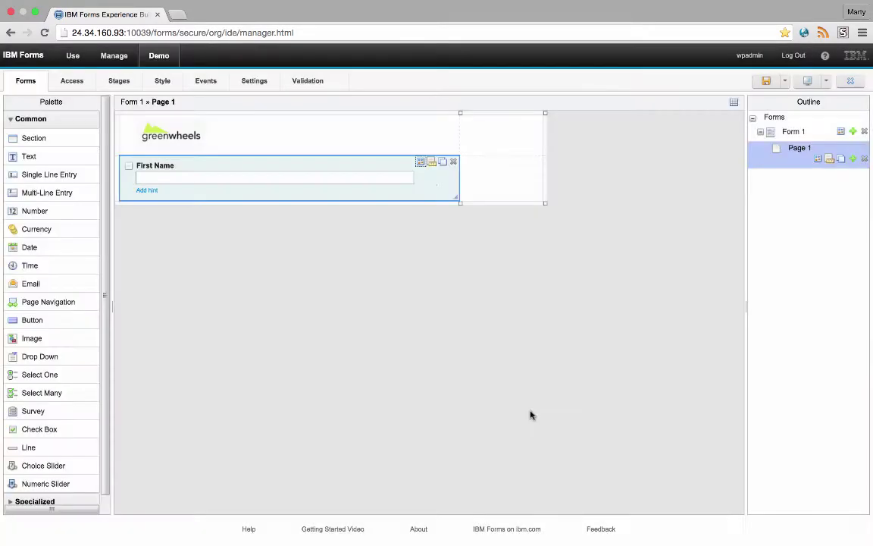
# - Copy First Name into a Last Name field placed beside it, and adjust the column widths
pyautogui.click(443, 163)
pyautogui.click(141, 200)
pyautogui.doubleClick(140, 200)
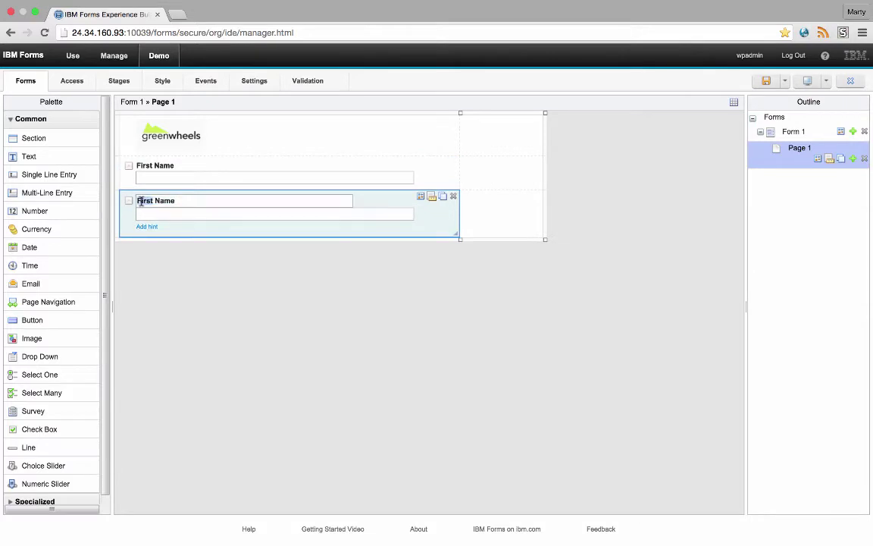
pyautogui.write('Last')
pyautogui.moveTo(433, 219); pyautogui.dragTo(483, 184)
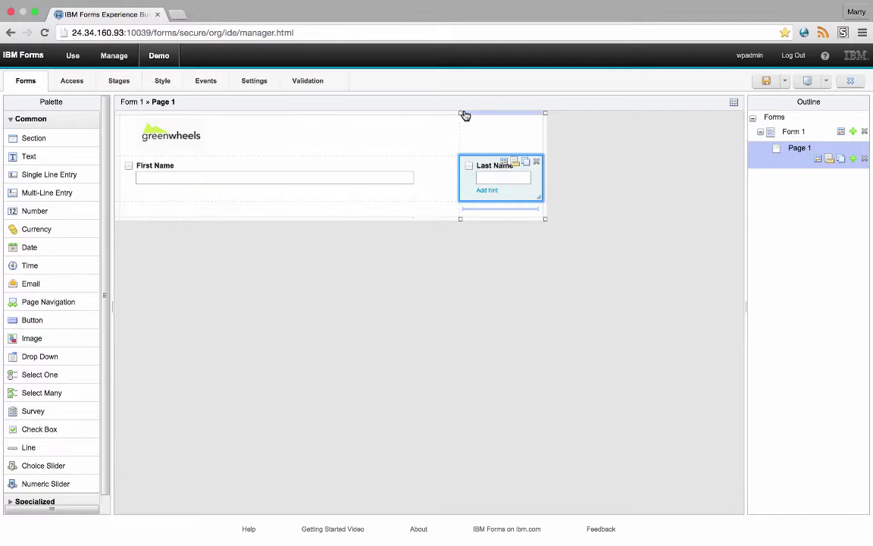
pyautogui.moveTo(462, 112); pyautogui.dragTo(332, 112)
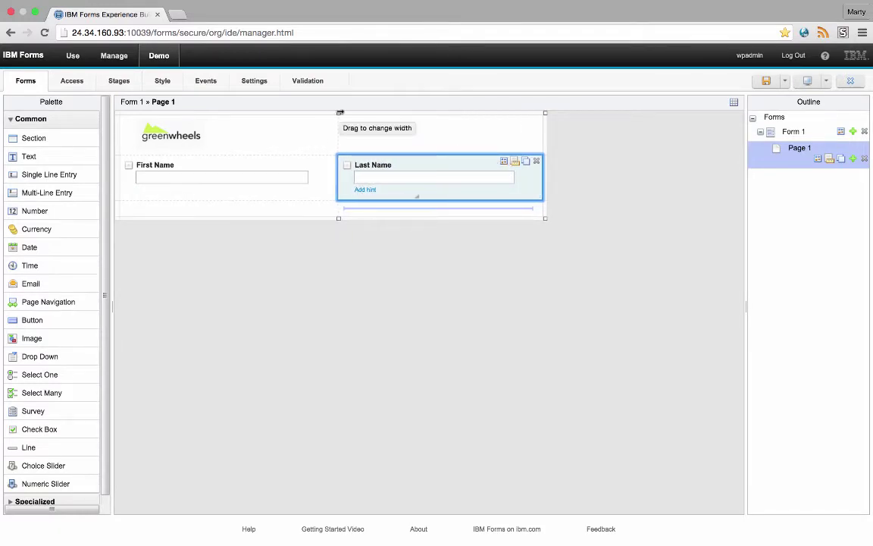
# - Copy fields to add a full-width Address row and a City field below it
pyautogui.click(322, 161)
pyautogui.moveTo(332, 227); pyautogui.dragTo(372, 231)
pyautogui.click(161, 197)
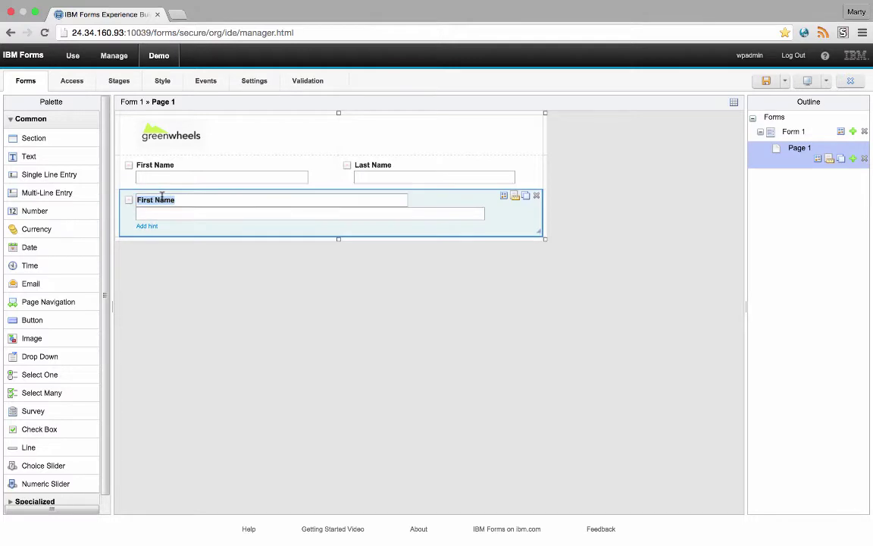
pyautogui.write('Address')
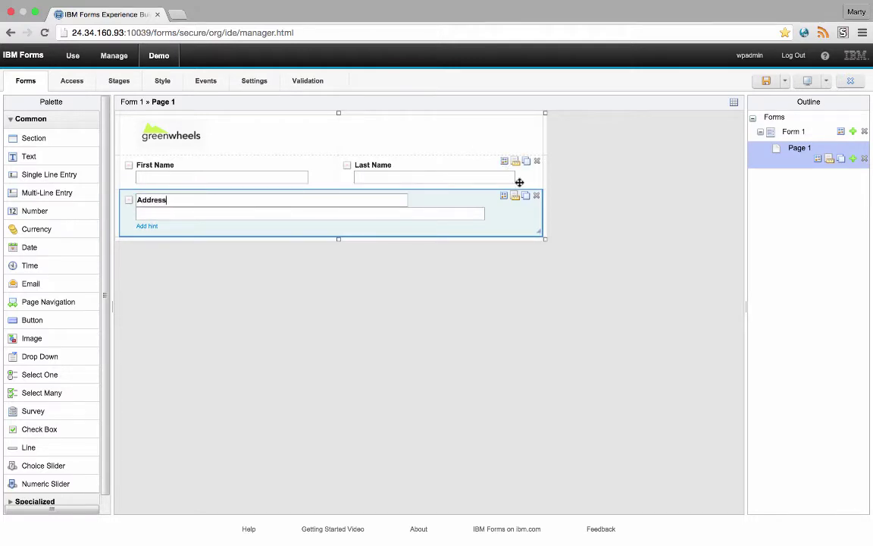
pyautogui.click(525, 196)
pyautogui.click(148, 236)
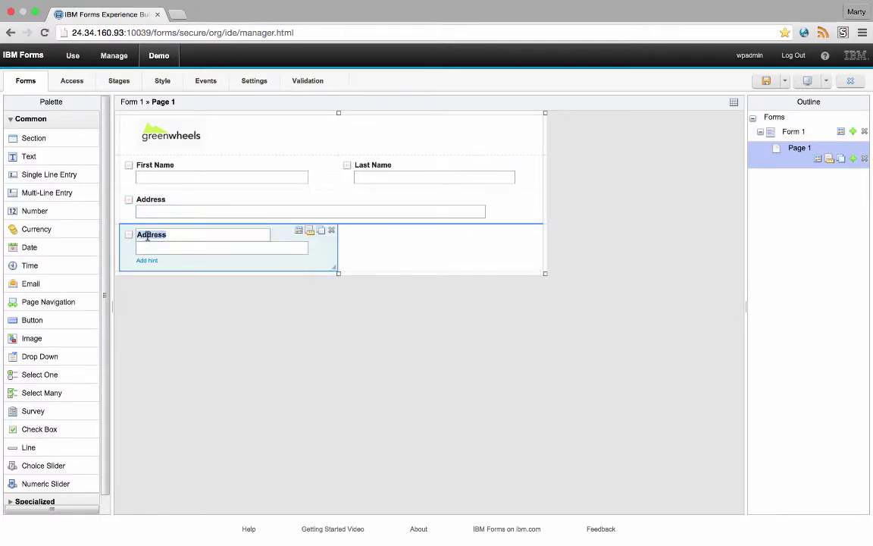
pyautogui.write('City')
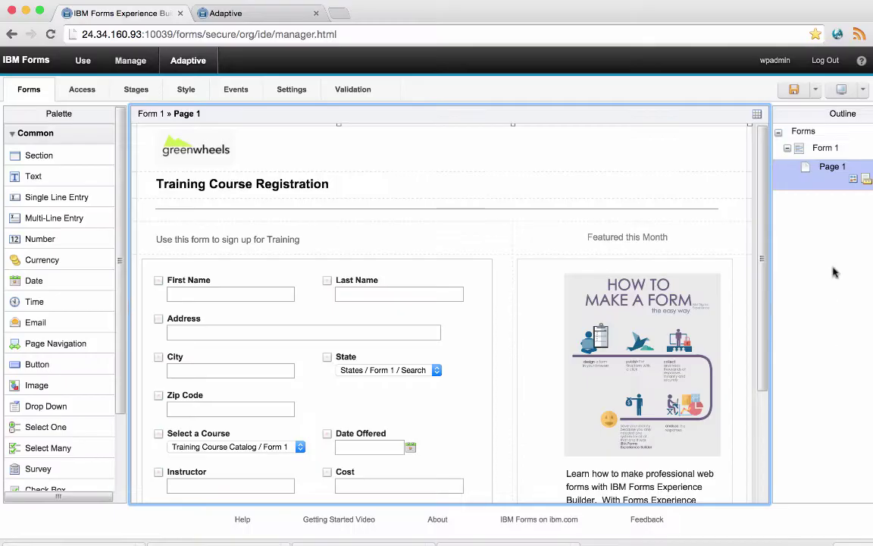
# - Enable Advanced dynamic layout in the Page Properties
pyautogui.click(852, 181)
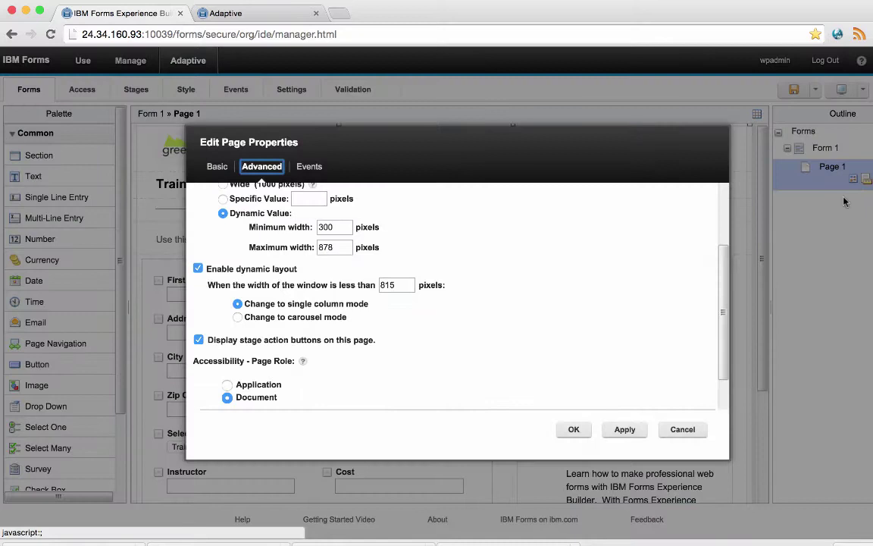
pyautogui.moveTo(724, 308); pyautogui.dragTo(733, 254)
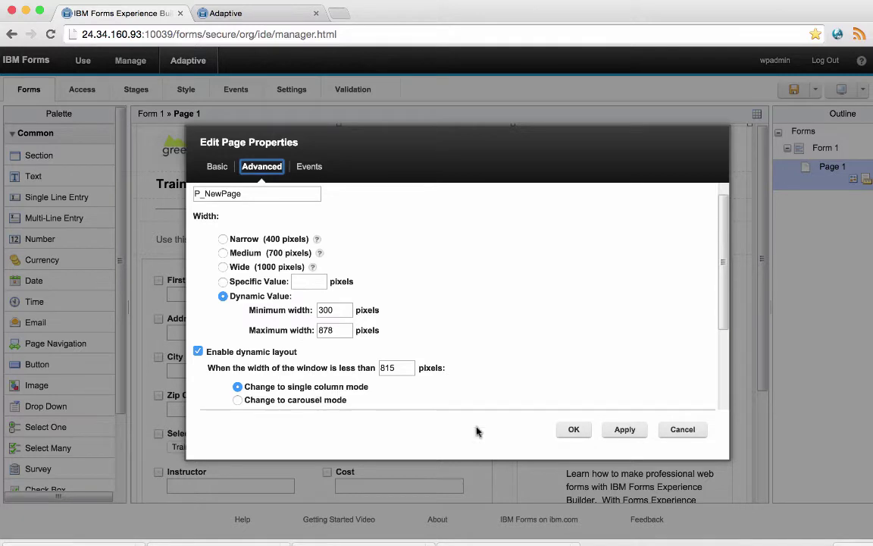
pyautogui.click(574, 428)
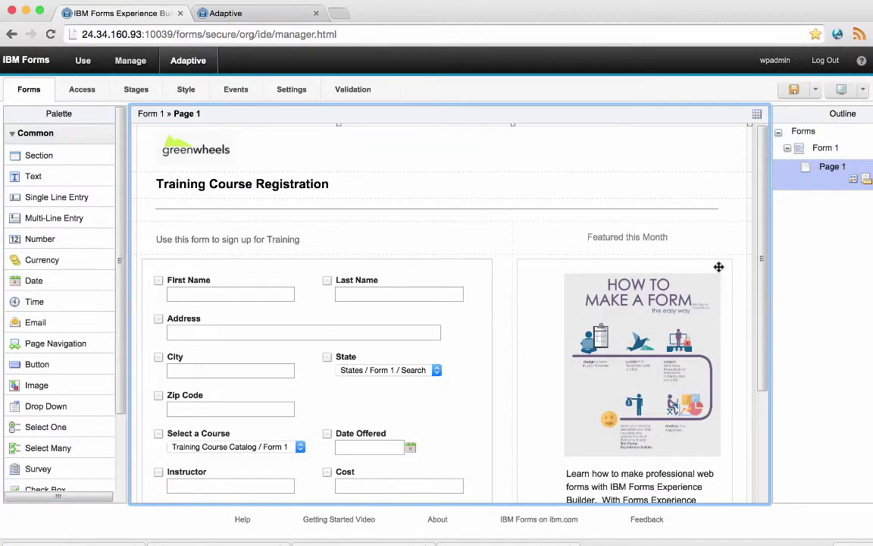
# - Add a rule to the Featured this Month section hiding it when window width is below 815
pyautogui.click(716, 263)
pyautogui.click(717, 263)
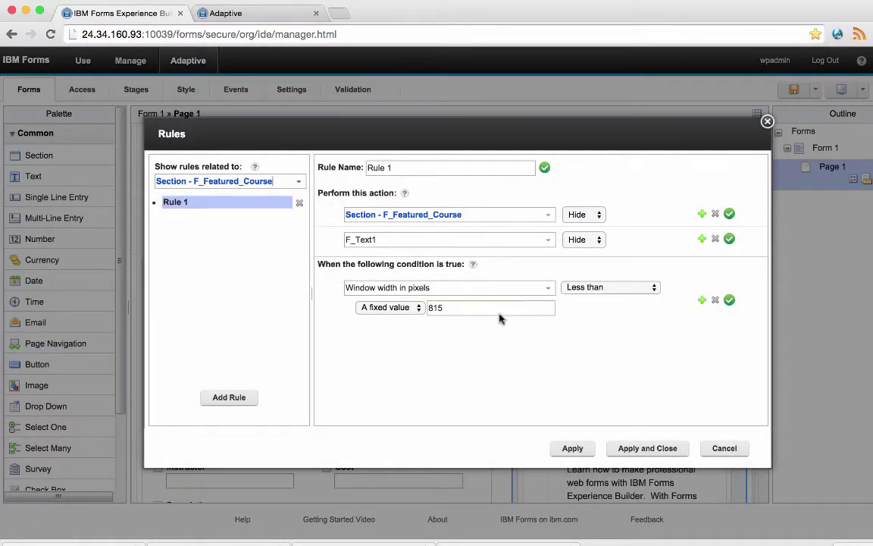
pyautogui.click(648, 448)
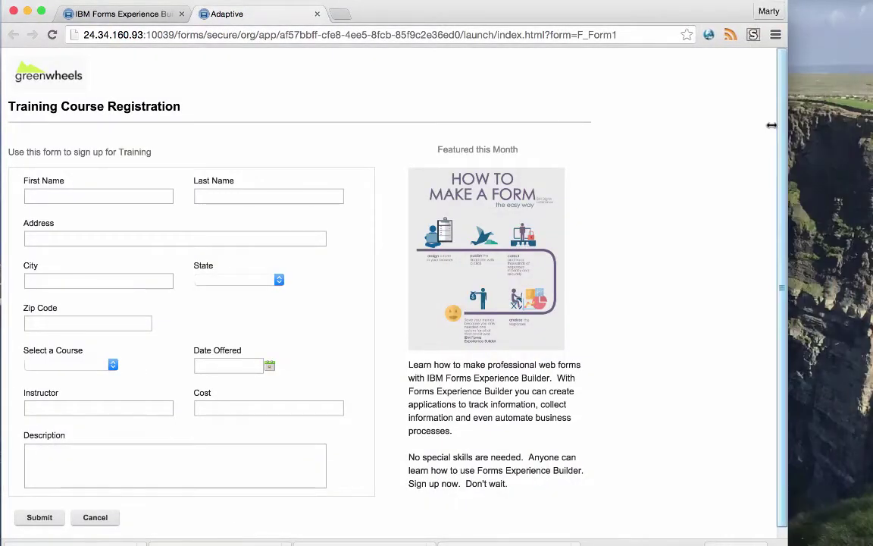
# - Narrow the launched form's window to about 683 pixels so the layout adapts
pyautogui.moveTo(770, 125); pyautogui.dragTo(872, 97)
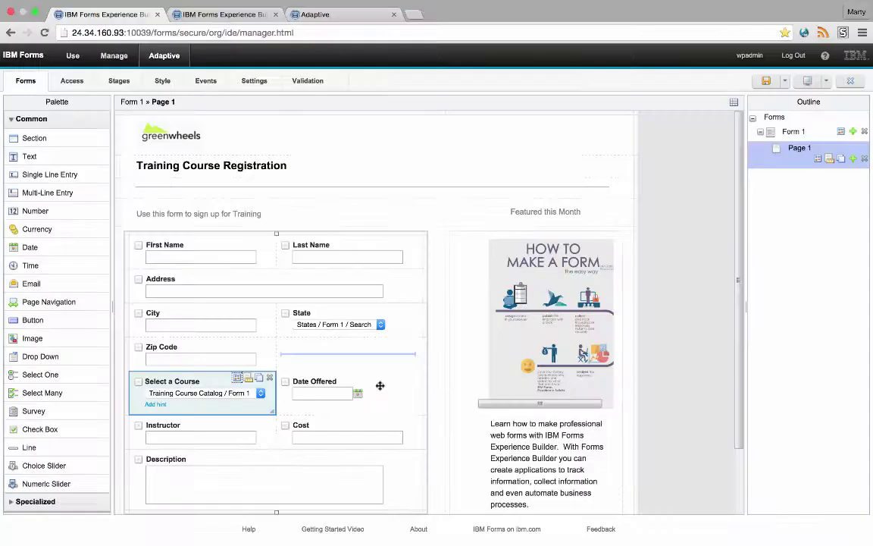
# - Check the course catalog service's output mappings to Cost, Description, Instructor and Date Offered
pyautogui.click(235, 379)
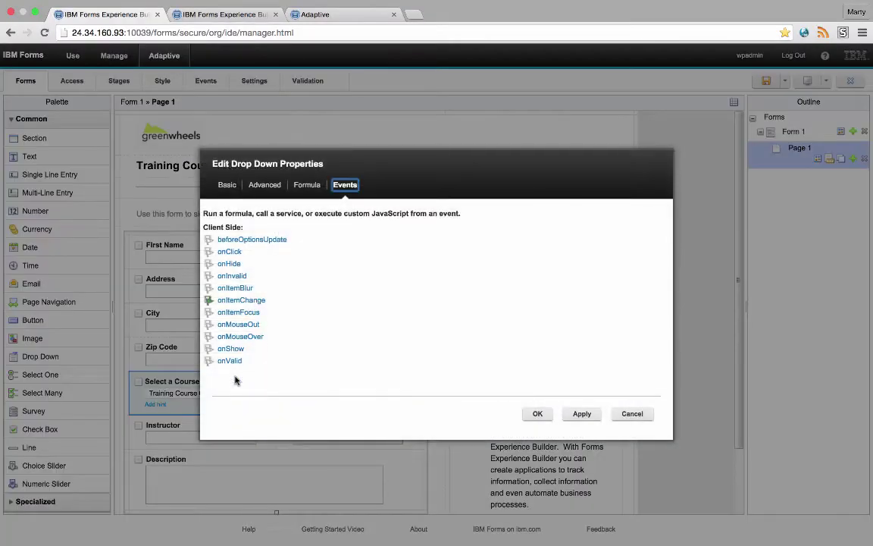
pyautogui.click(248, 301)
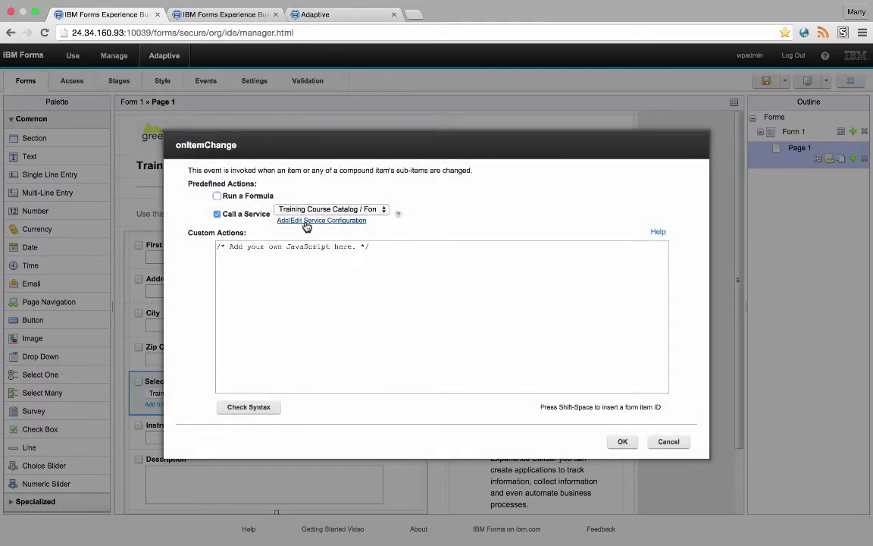
pyautogui.click(358, 221)
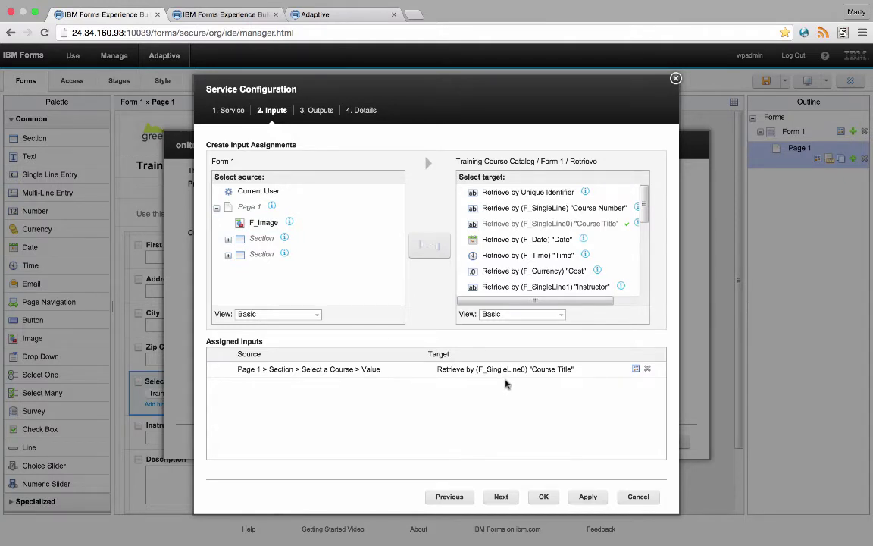
pyautogui.click(317, 112)
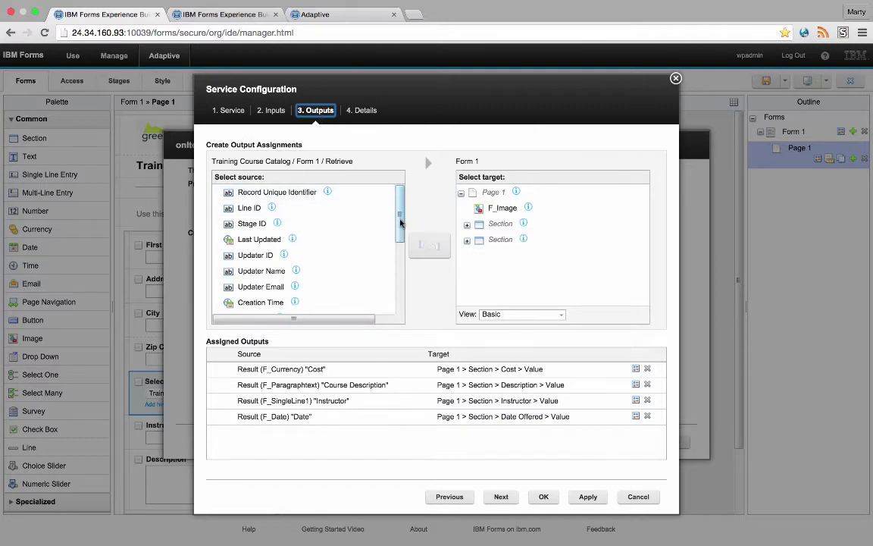
pyautogui.moveTo(398, 226); pyautogui.dragTo(398, 292)
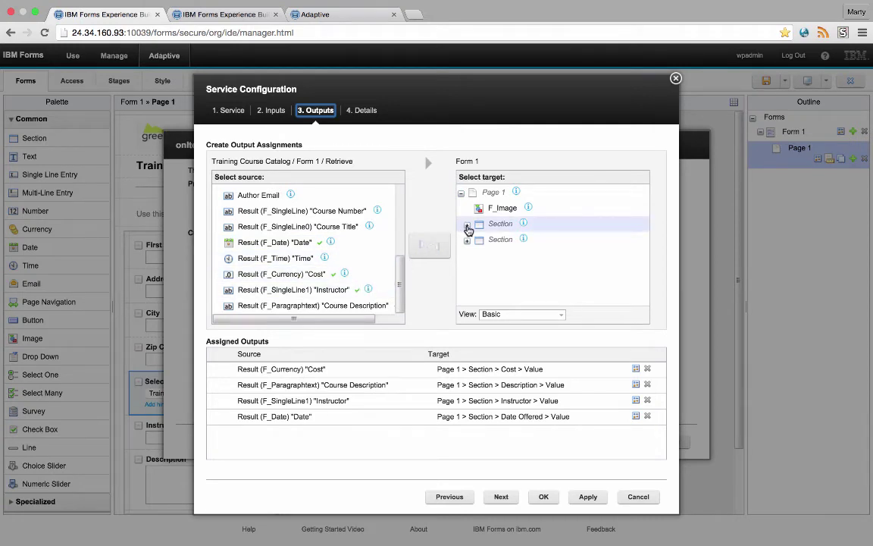
pyautogui.click(467, 224)
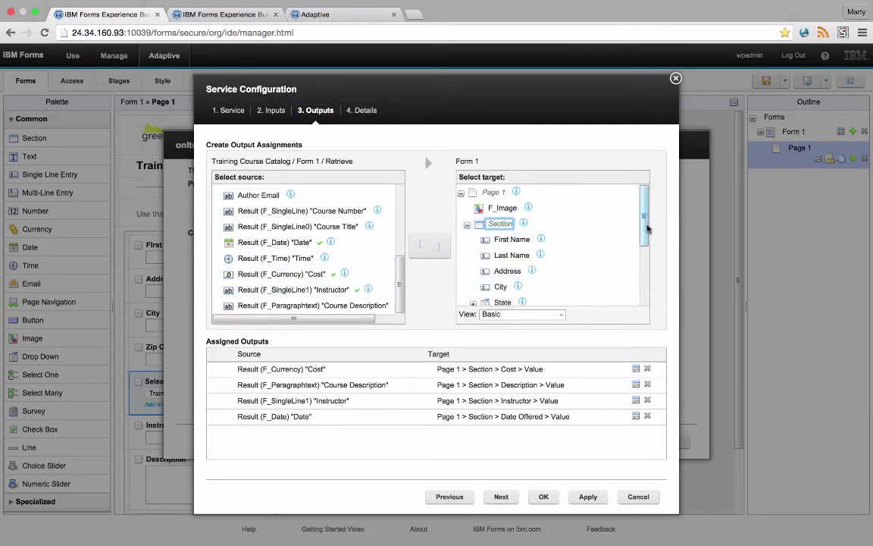
pyautogui.moveTo(645, 228); pyautogui.dragTo(643, 291)
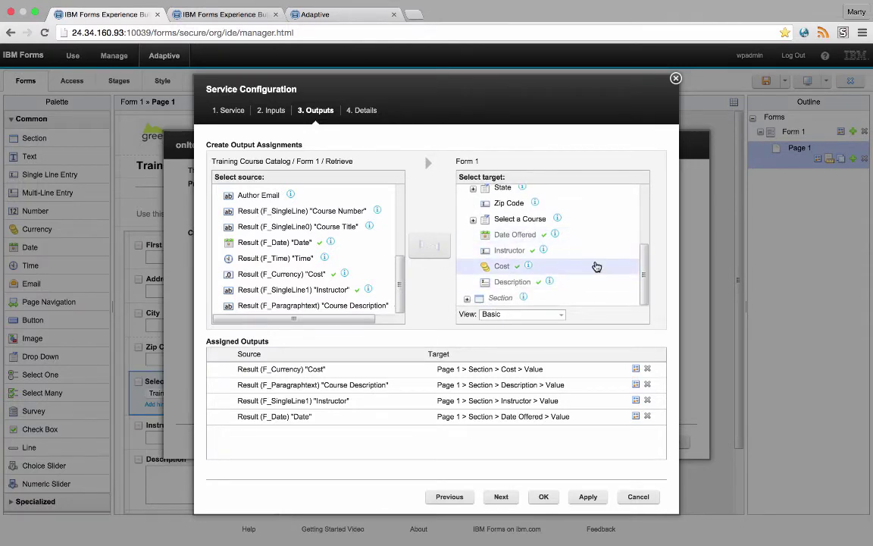
# - On the live form, choose New Hire Orientation, then Leadership, then Advanced FEB as the course
pyautogui.click(314, 14)
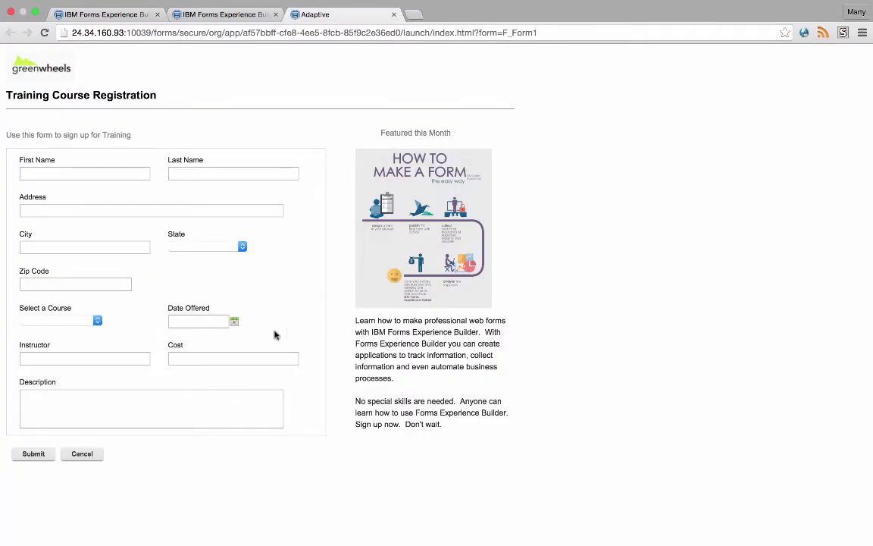
pyautogui.click(93, 324)
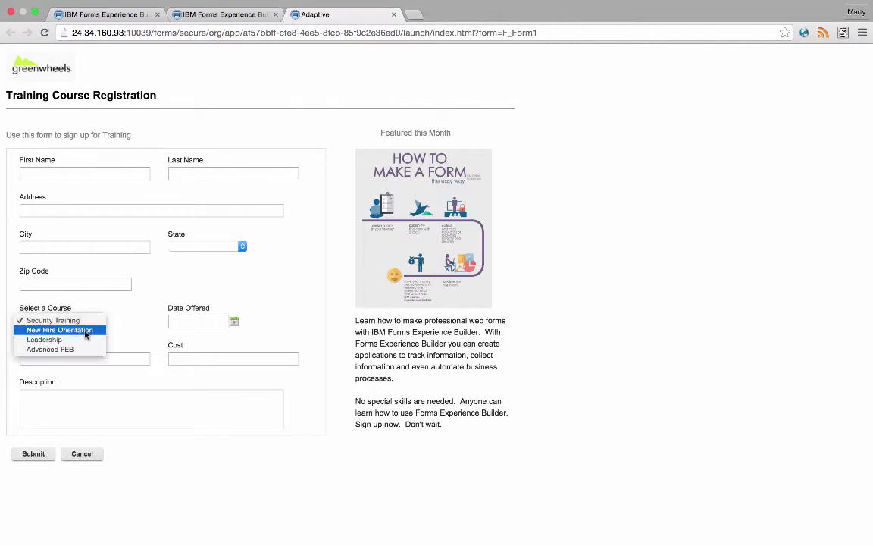
pyautogui.click(86, 331)
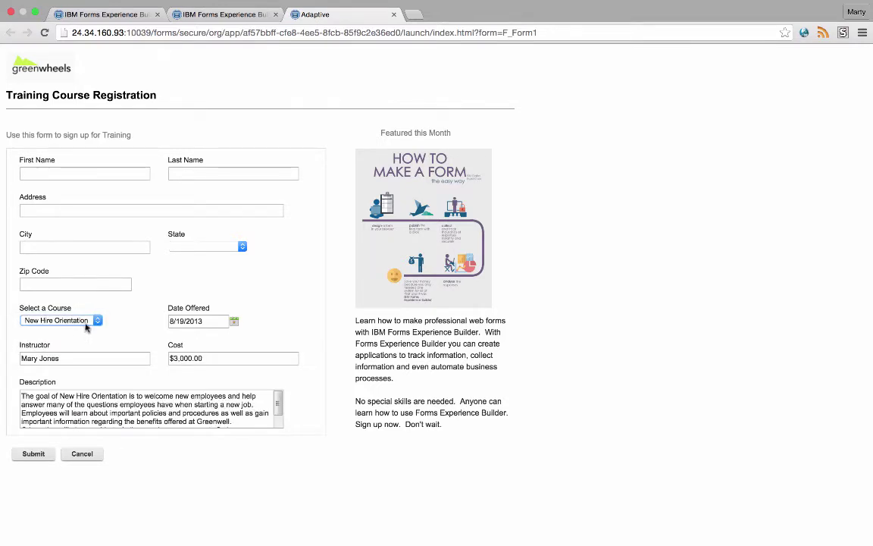
pyautogui.click(86, 324)
pyautogui.click(77, 329)
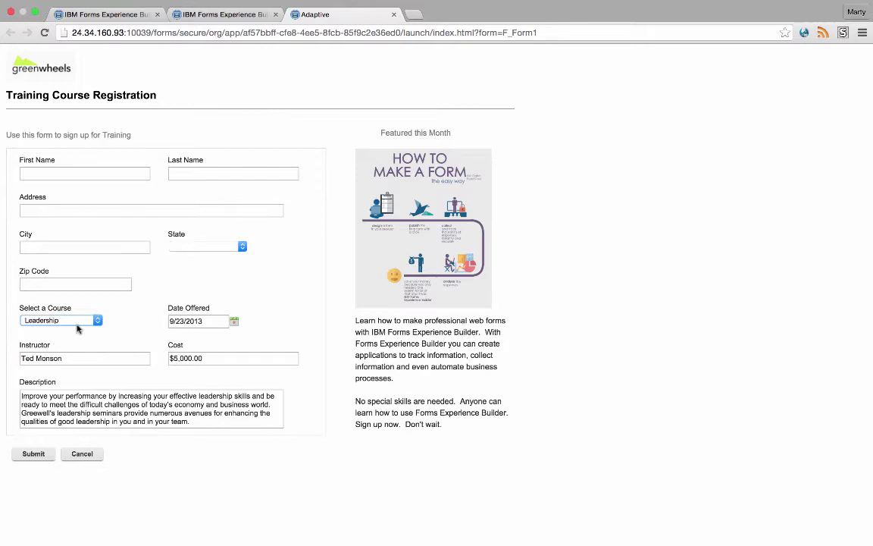
pyautogui.click(76, 329)
pyautogui.click(76, 331)
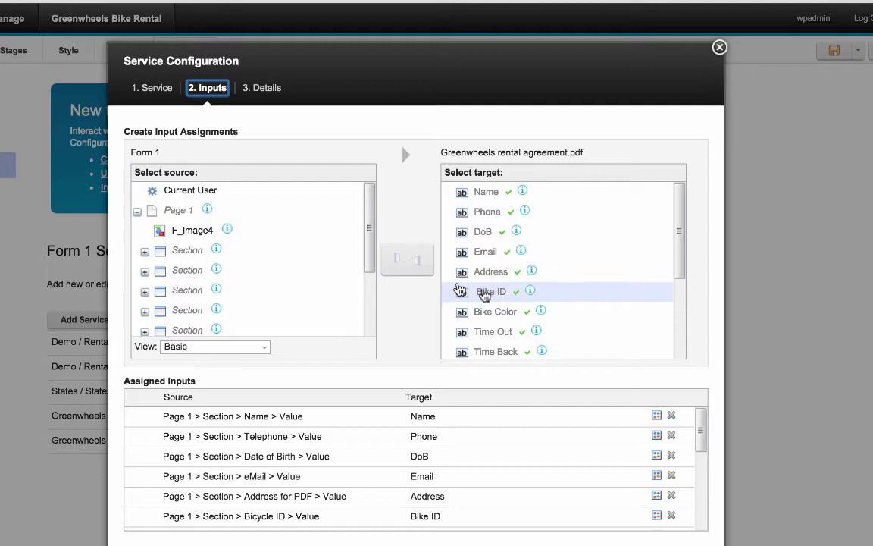
# - Review the PDF service's input mappings and submit the bike rental reservation
pyautogui.moveTo(681, 234); pyautogui.dragTo(698, 302)
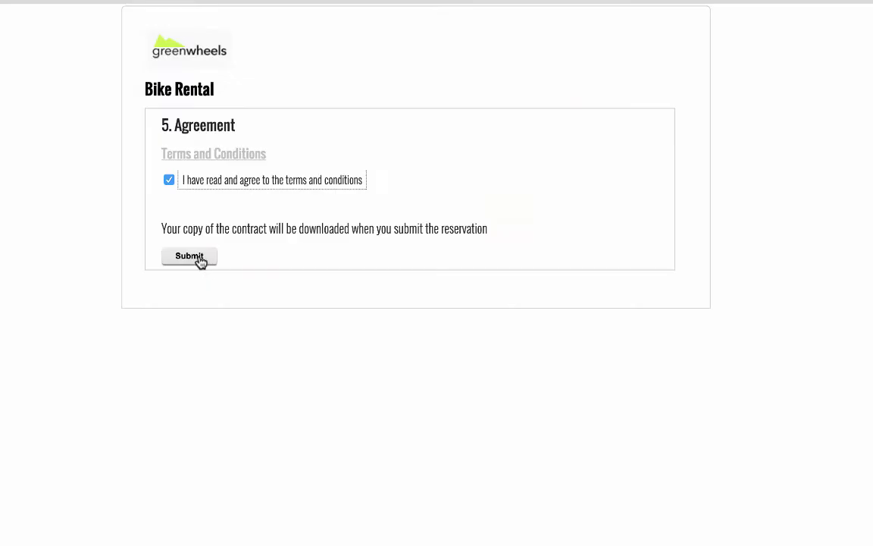
pyautogui.click(201, 261)
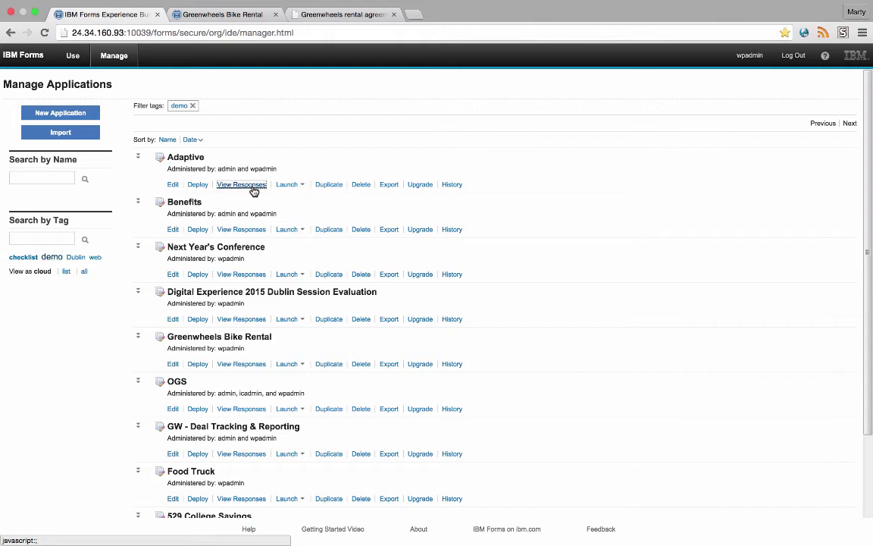
# - Open Adaptive's responses and hide all submission columns such as ID, Stage and Created By
pyautogui.click(252, 187)
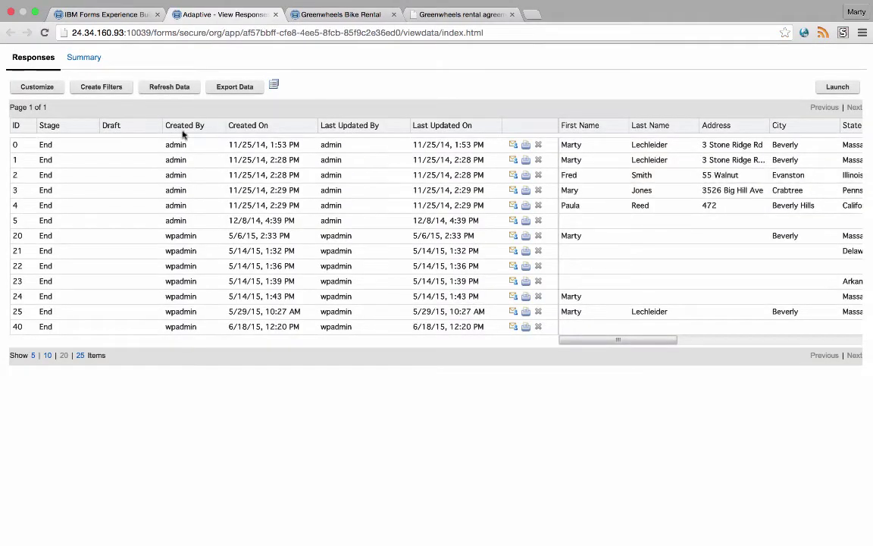
pyautogui.click(38, 87)
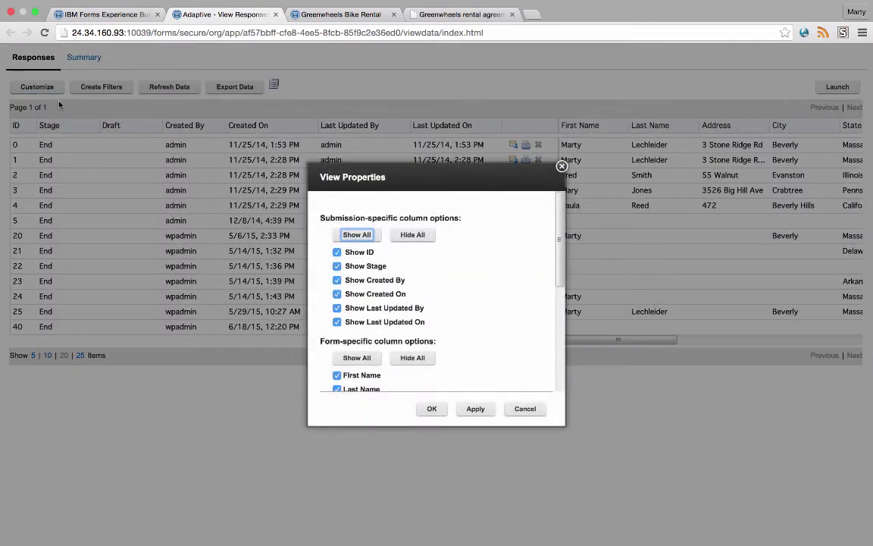
pyautogui.click(414, 243)
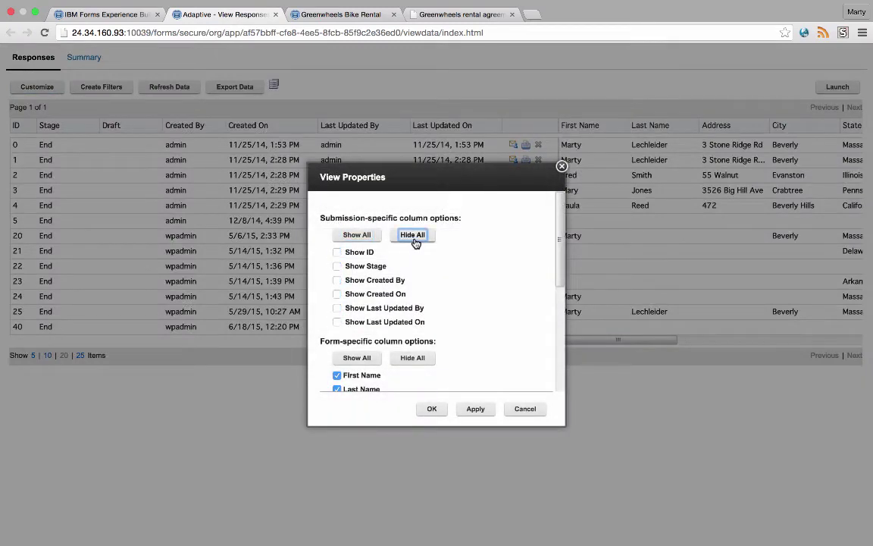
pyautogui.click(428, 410)
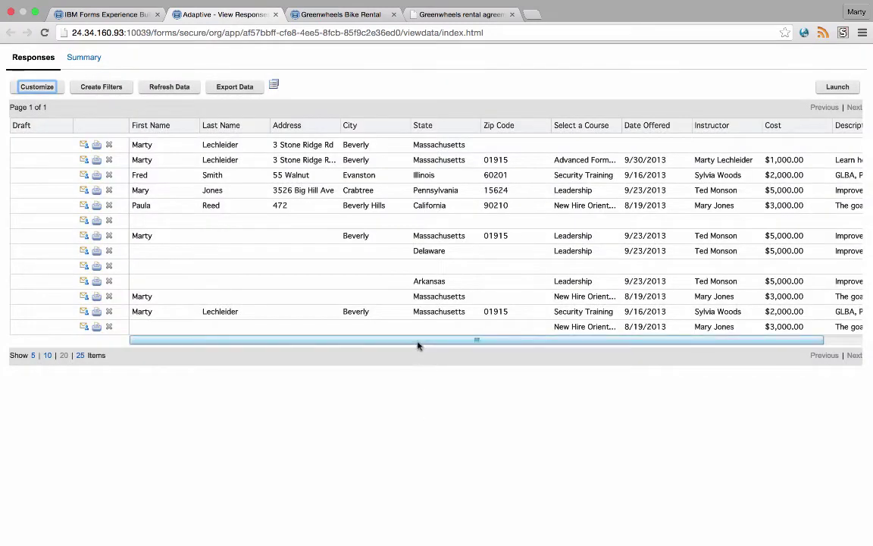
pyautogui.moveTo(418, 341); pyautogui.dragTo(481, 341)
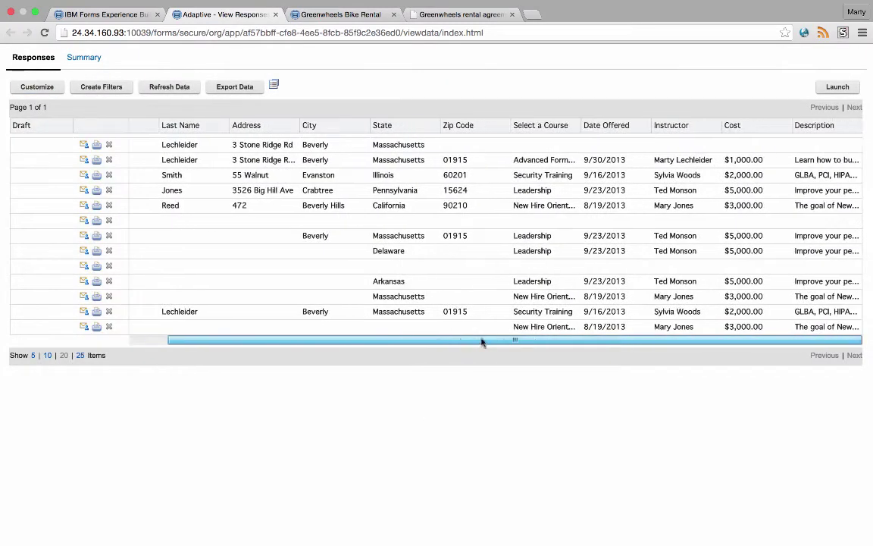
# - Check the Excel export option without exporting, then switch to the Summary view
pyautogui.click(249, 89)
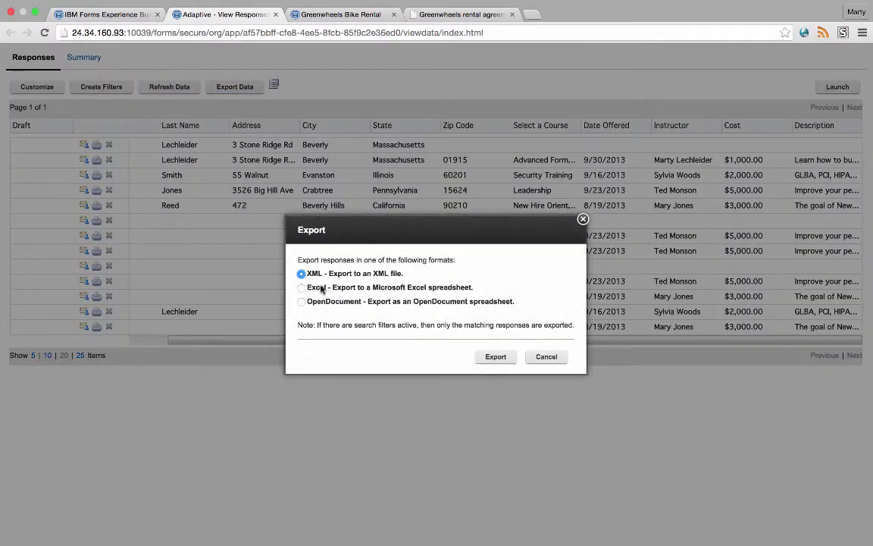
pyautogui.click(302, 288)
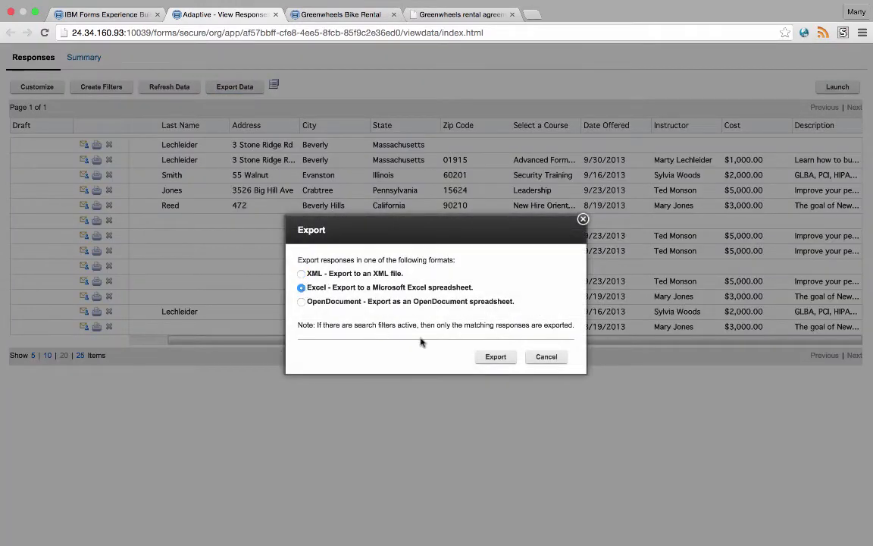
pyautogui.click(543, 357)
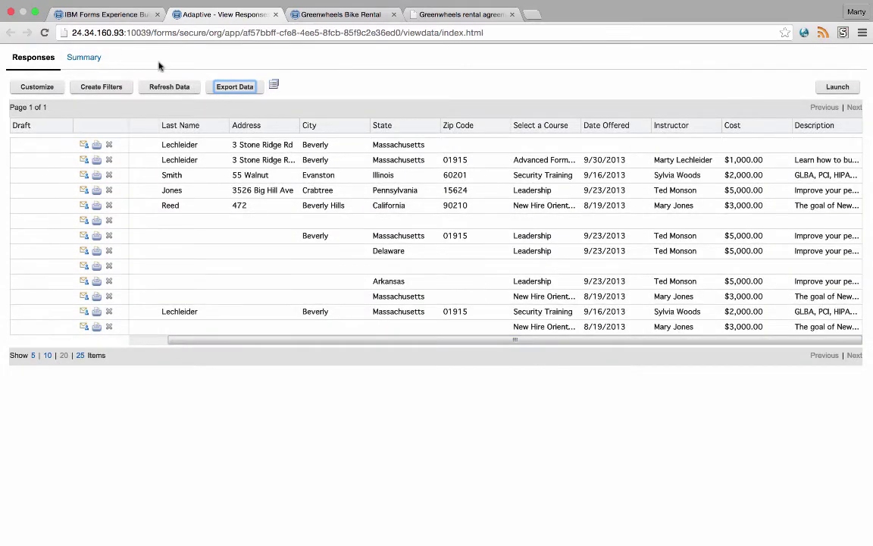
pyautogui.click(91, 58)
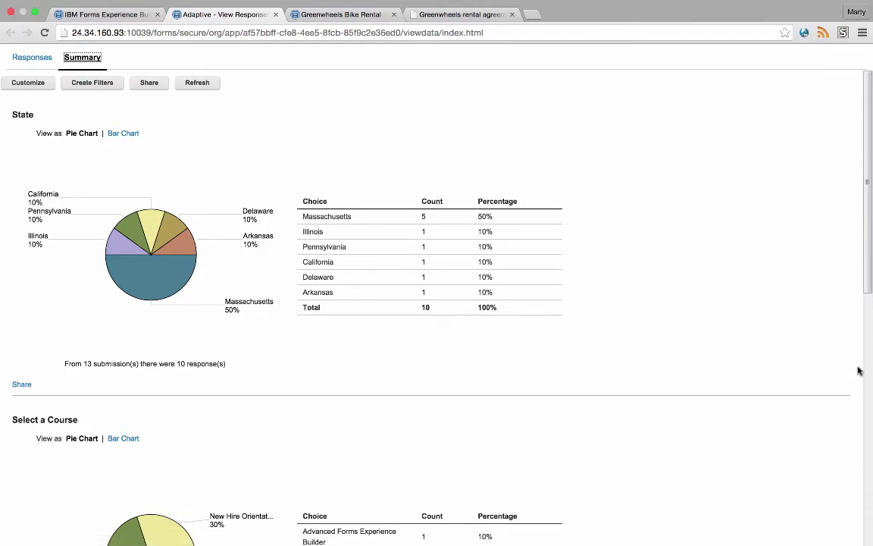
# - Scroll to the Select a Course chart and get a shareable link for it
pyautogui.moveTo(869, 292); pyautogui.dragTo(871, 425)
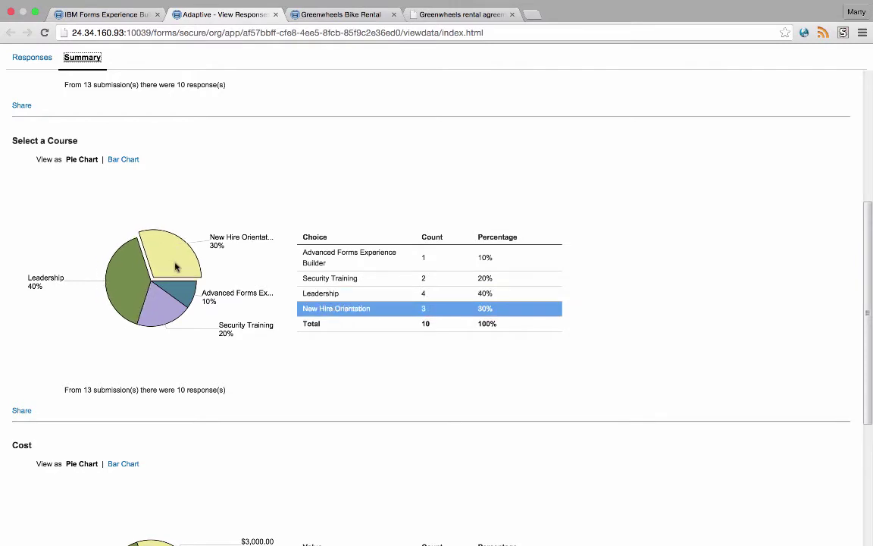
pyautogui.click(18, 410)
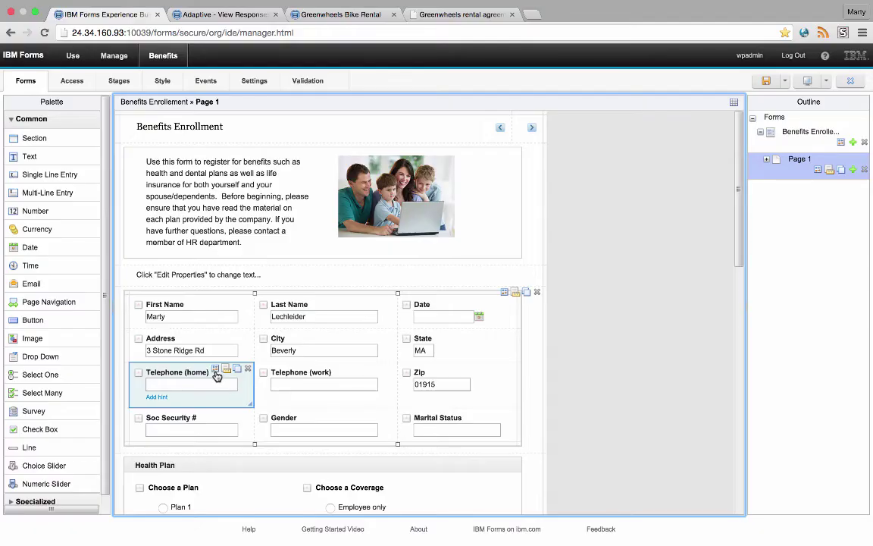
# - Open the Telephone (home) field's onItemChange script holding the North American phone validation
pyautogui.click(216, 373)
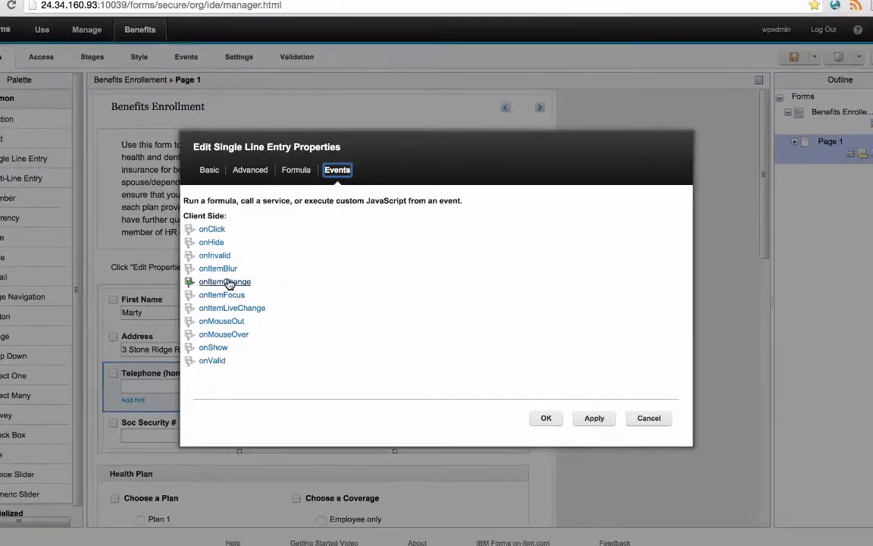
pyautogui.click(241, 288)
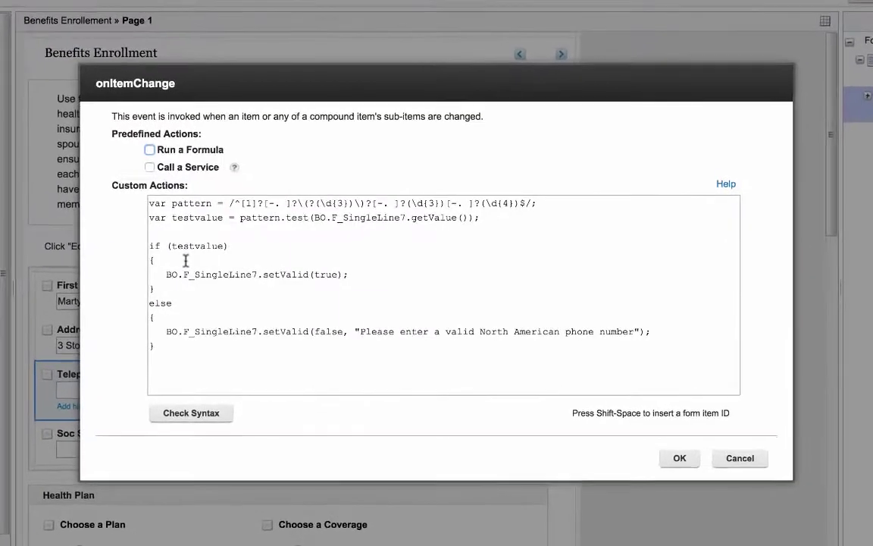
pyautogui.click(260, 369)
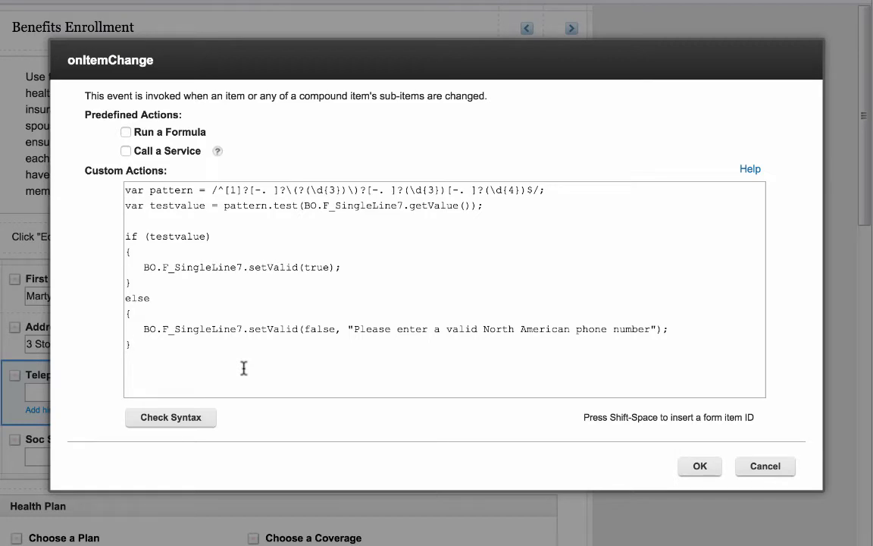
pyautogui.click(700, 465)
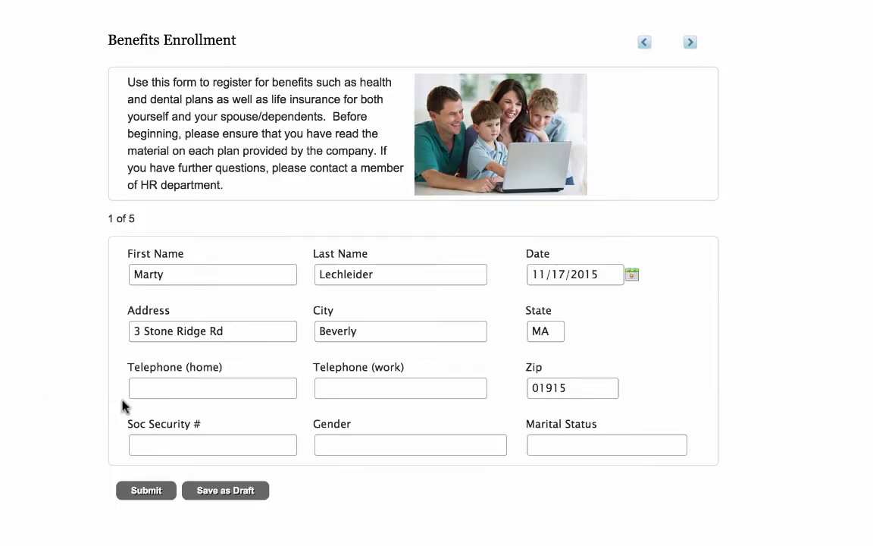
pyautogui.click(156, 390)
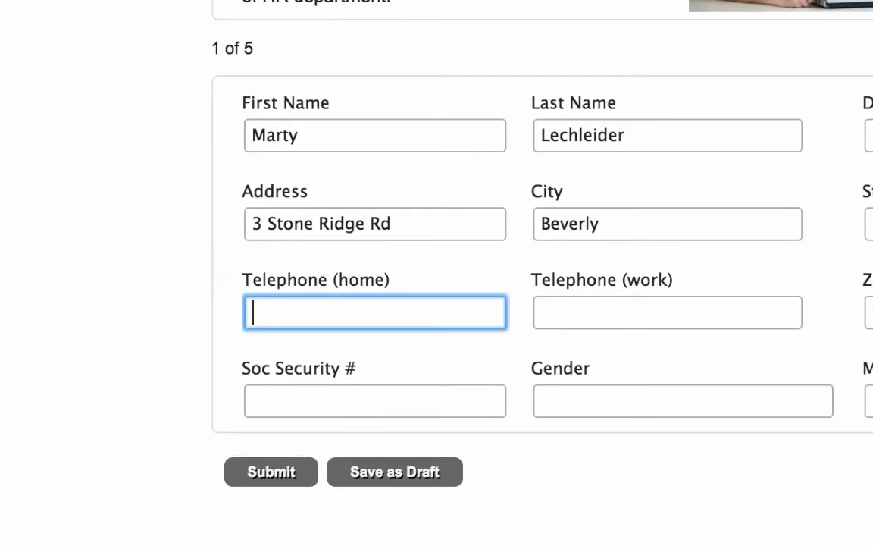
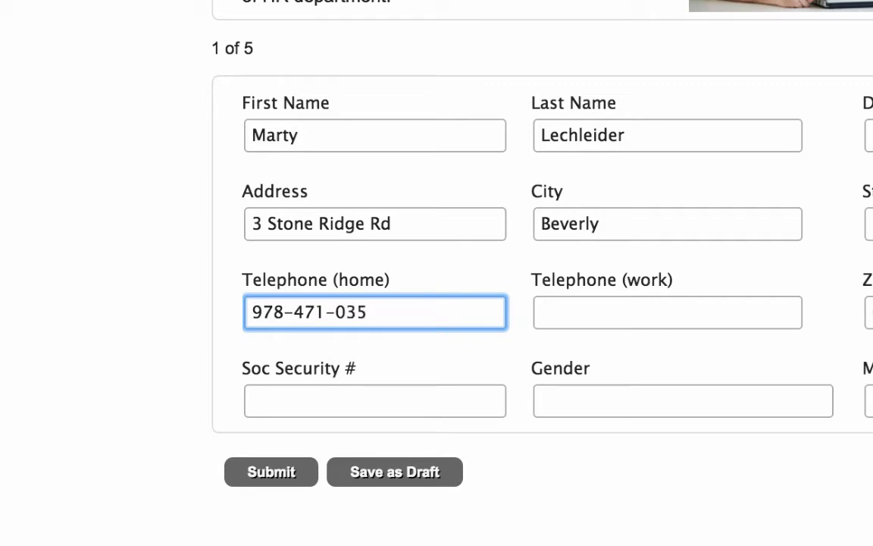
pyautogui.click(667, 312)
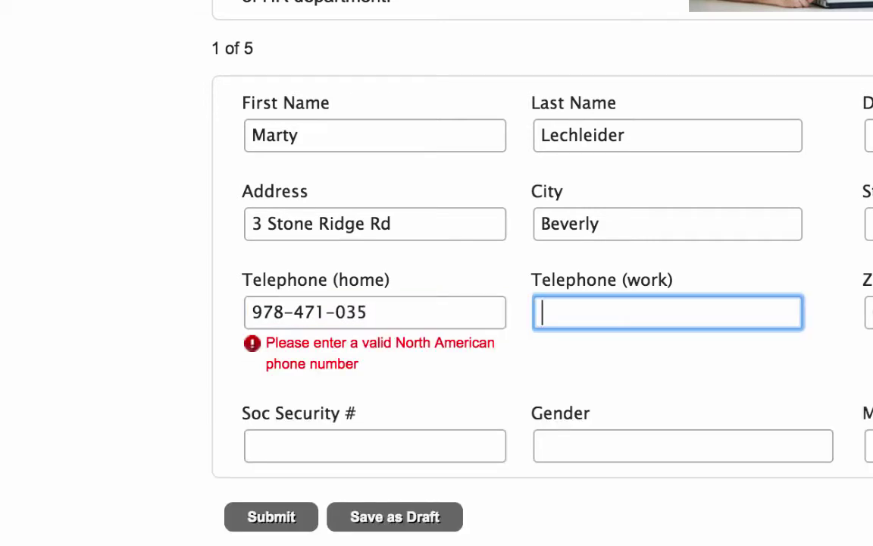
pyautogui.click(395, 320)
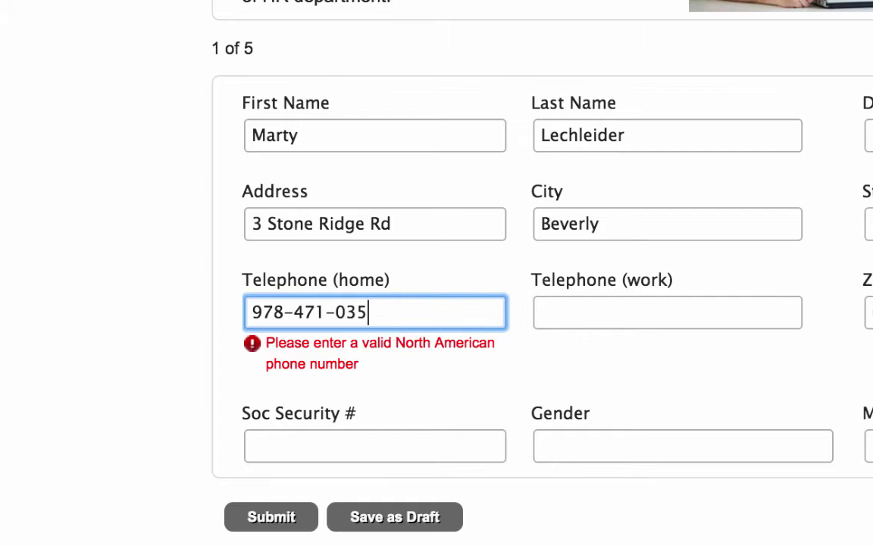
pyautogui.click(542, 366)
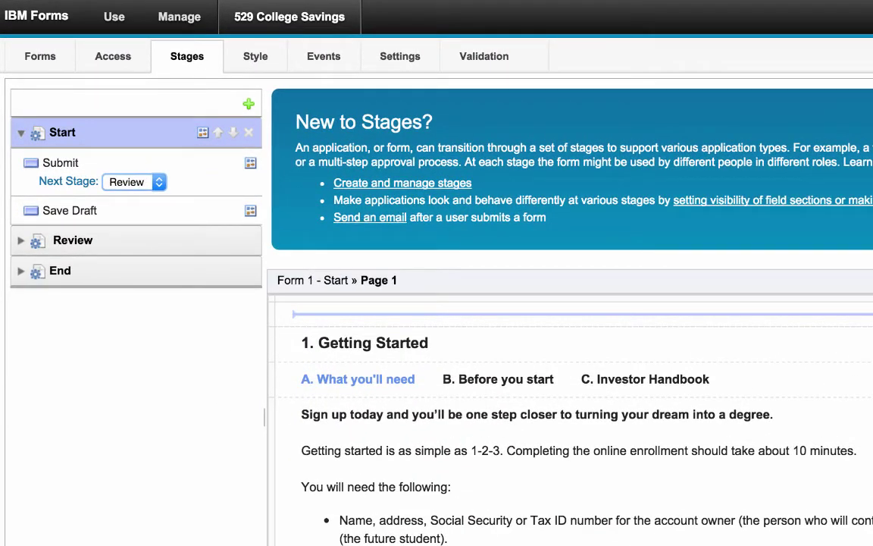
# - Keep Review as Start's next stage, inspect the Review and End stages, then view the access roles
pyautogui.click(158, 182)
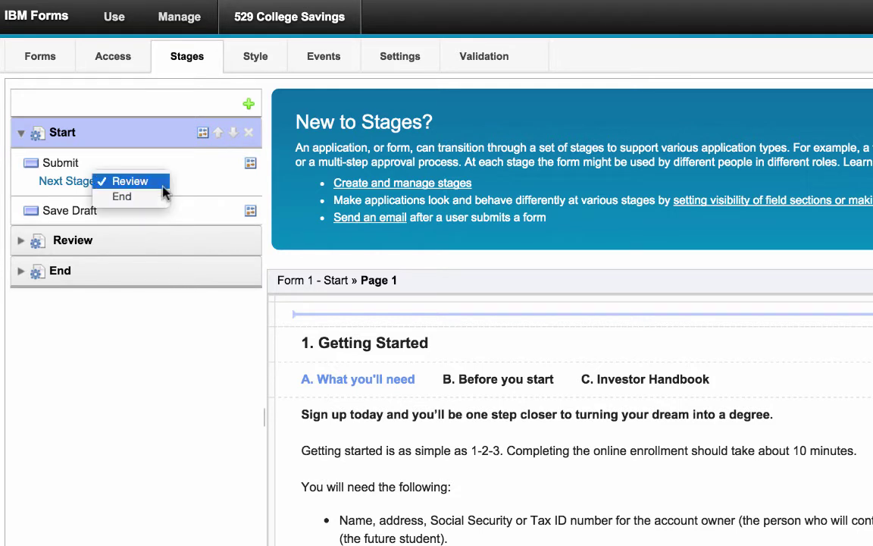
pyautogui.click(162, 183)
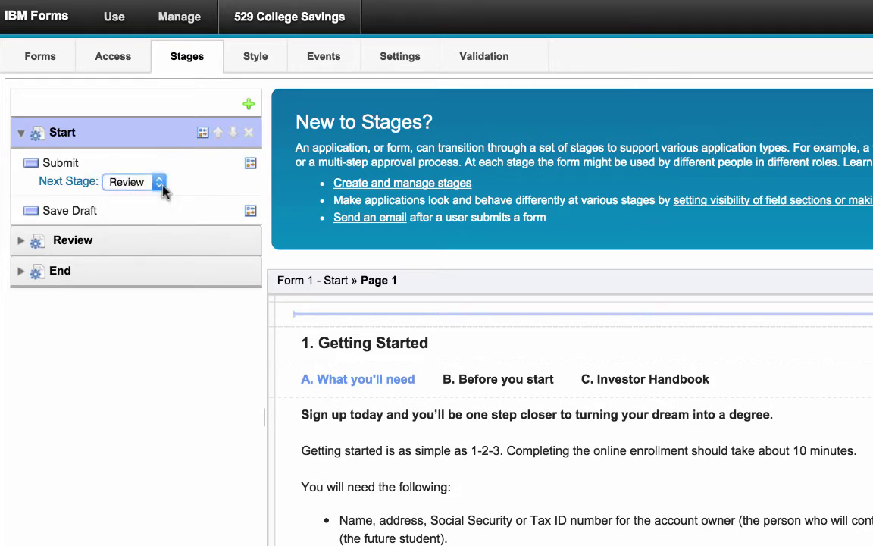
pyautogui.click(170, 245)
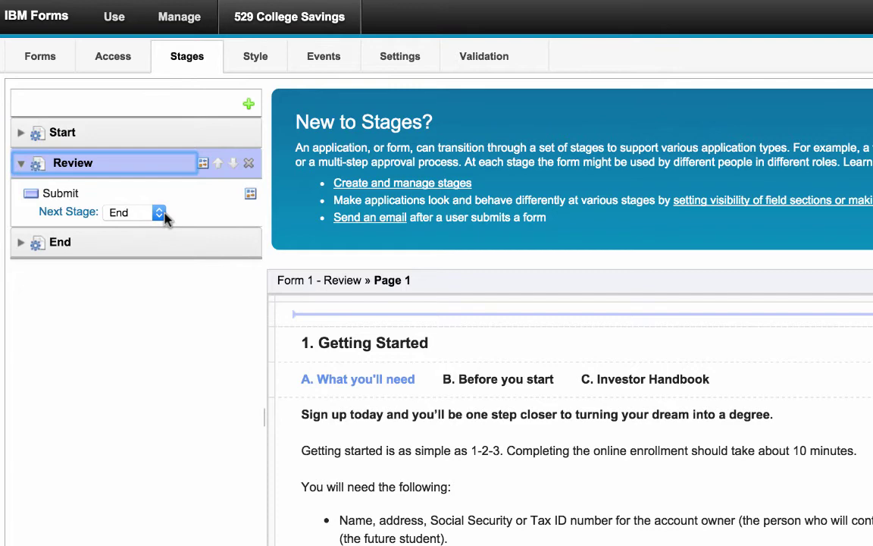
pyautogui.click(177, 246)
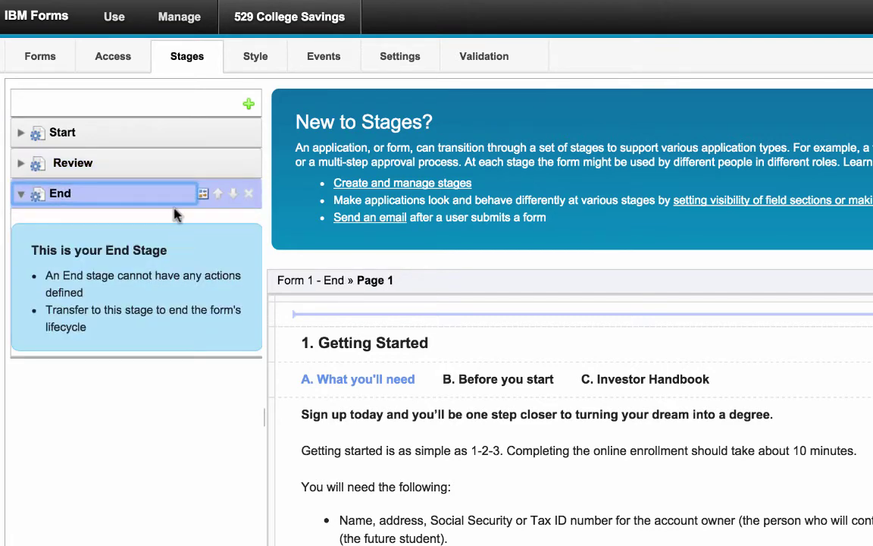
pyautogui.click(133, 69)
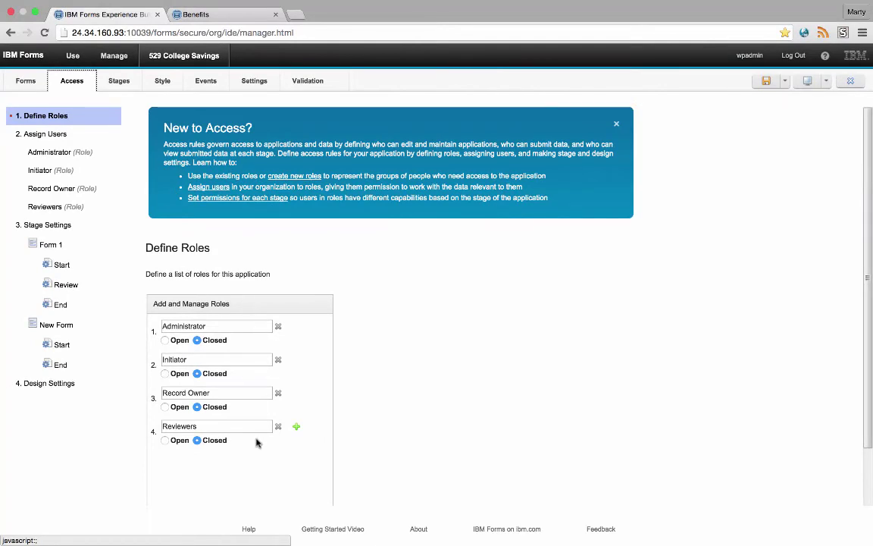
# - Check the Reviewers role's members and give Reviewers Update permission on Form 1's Review stage
pyautogui.click(59, 208)
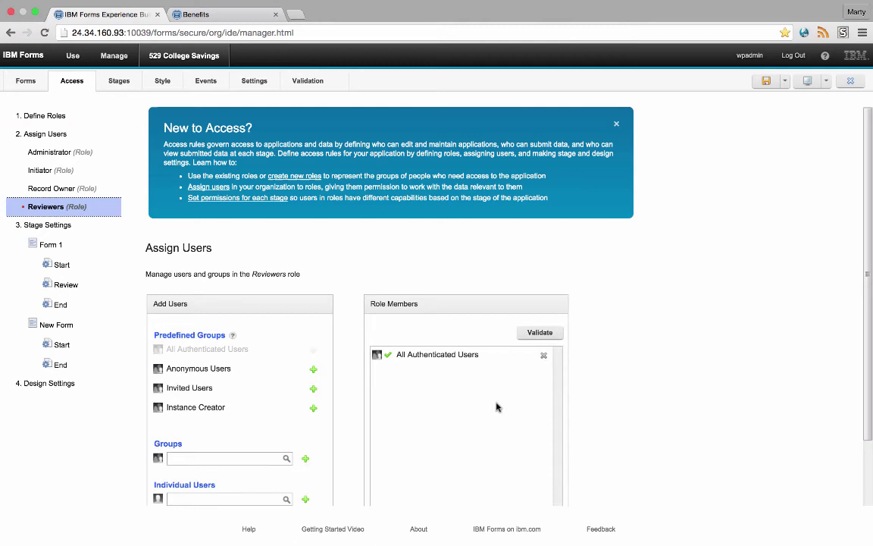
pyautogui.click(72, 286)
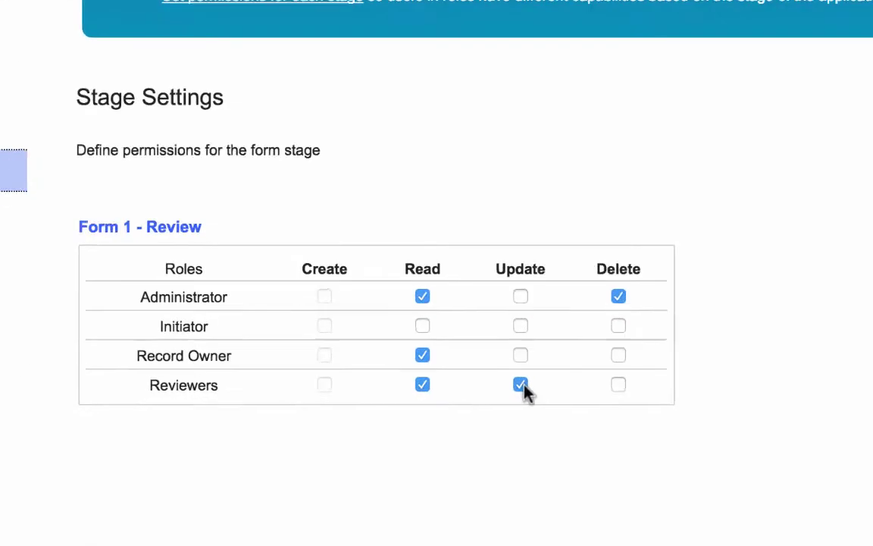
pyautogui.click(365, 389)
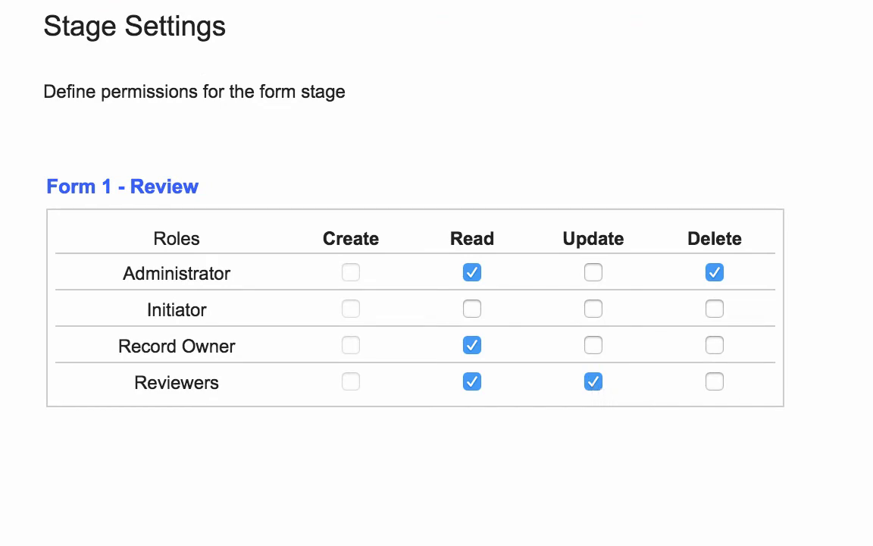
pyautogui.press('Tab')
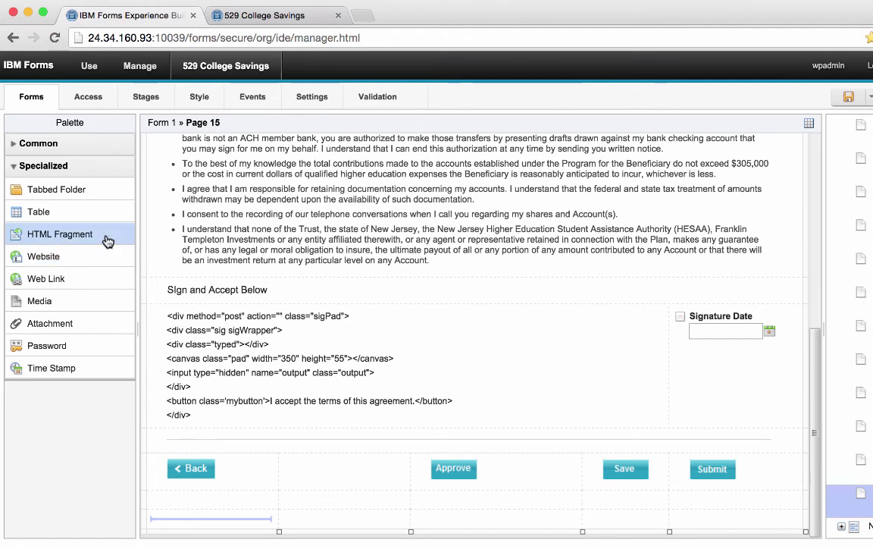
# - Select the signature HTML fragment in Sign and Accept Below, then switch to the live 529 College Savings form
pyautogui.click(334, 336)
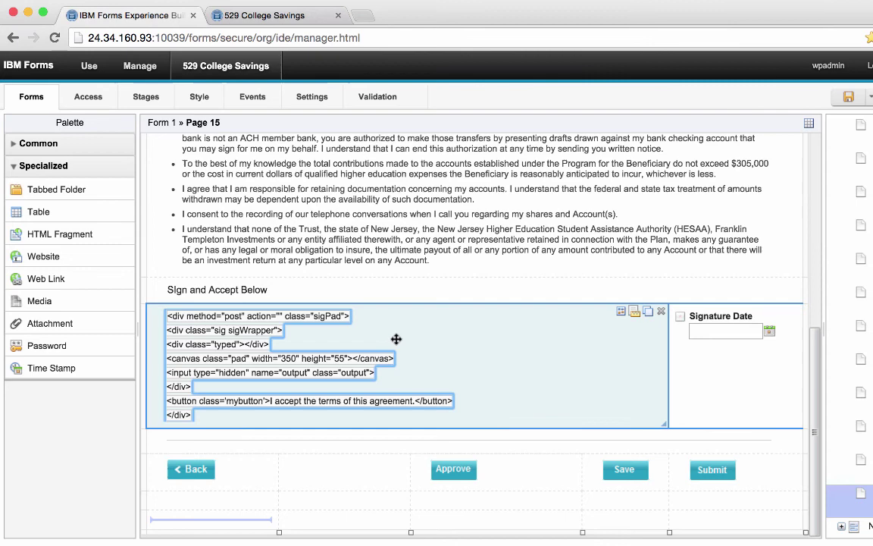
pyautogui.click(242, 20)
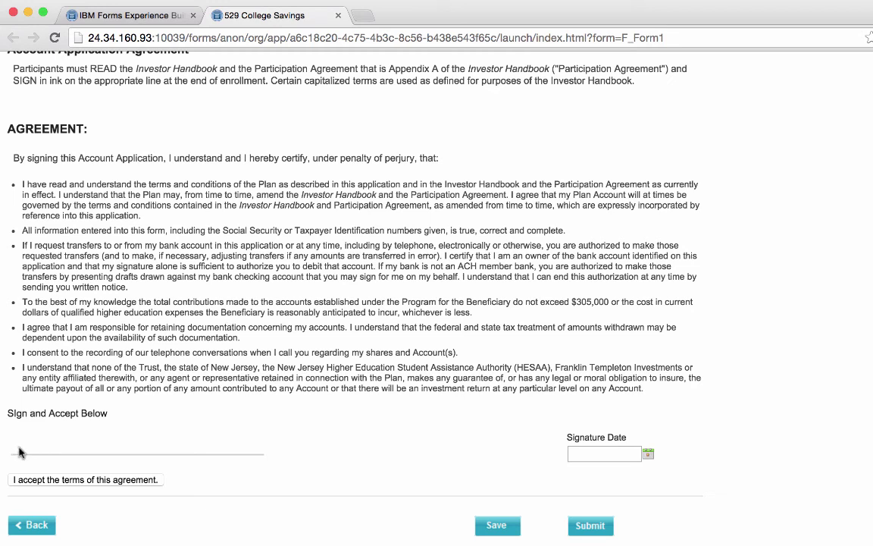
# - Draw a signature, accept the agreement terms, and submit the 529 College Savings form
pyautogui.moveTo(19, 447)
pyautogui.mouseDown()
pyautogui.moveTo(95, 436)
pyautogui.moveTo(194, 442)
pyautogui.moveTo(152, 436)
pyautogui.mouseUp()
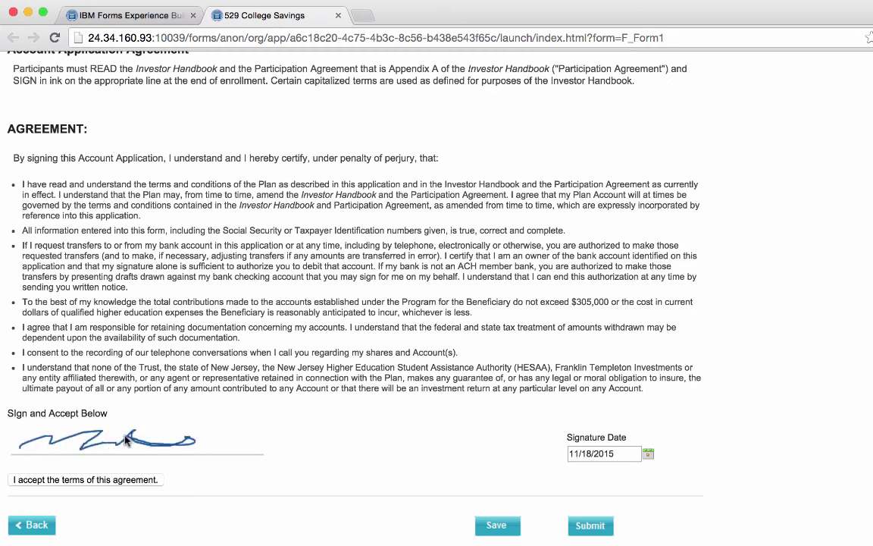
pyautogui.click(97, 482)
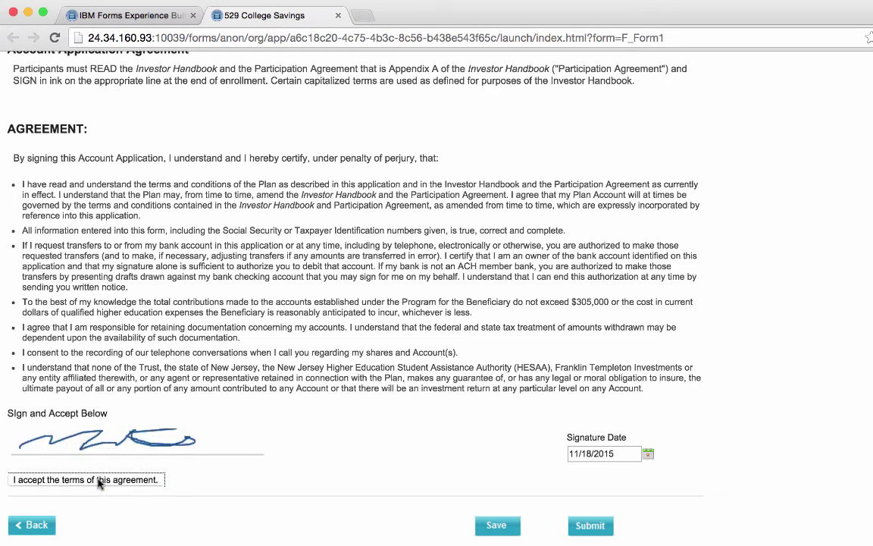
pyautogui.click(591, 524)
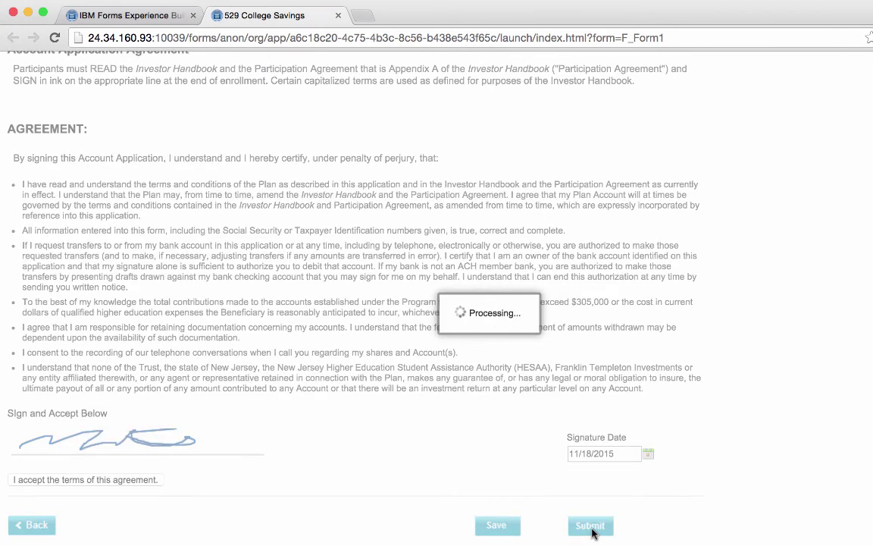